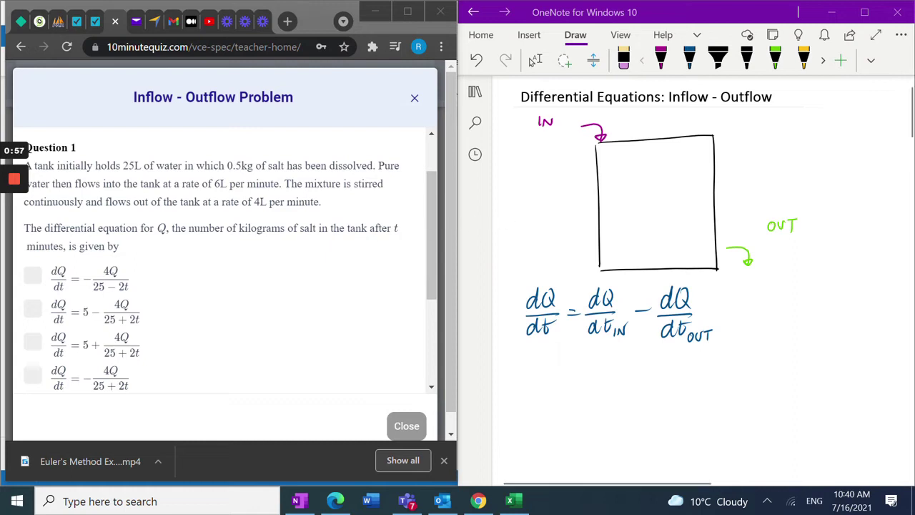
- Select the blue pen for the next handwriting
left_click(689, 60)
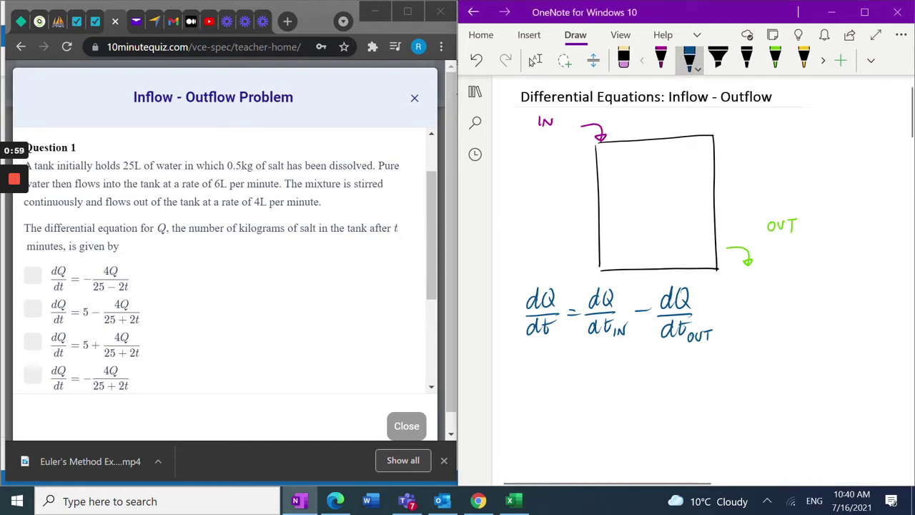
- Handwrite Q₀ = 0.5 and V₀ = 25 inside the tank in blue ink
mouse_move(619, 158)
left_mouse_down()
mouse_move(608, 162)
mouse_move(617, 170)
left_mouse_up()
left_click_drag(617, 167, 648, 164)
mouse_move(661, 156)
left_mouse_down()
mouse_move(656, 166)
mouse_move(662, 157)
left_mouse_up()
left_click_drag(668, 166, 677, 169)
left_click_drag(677, 155, 690, 153)
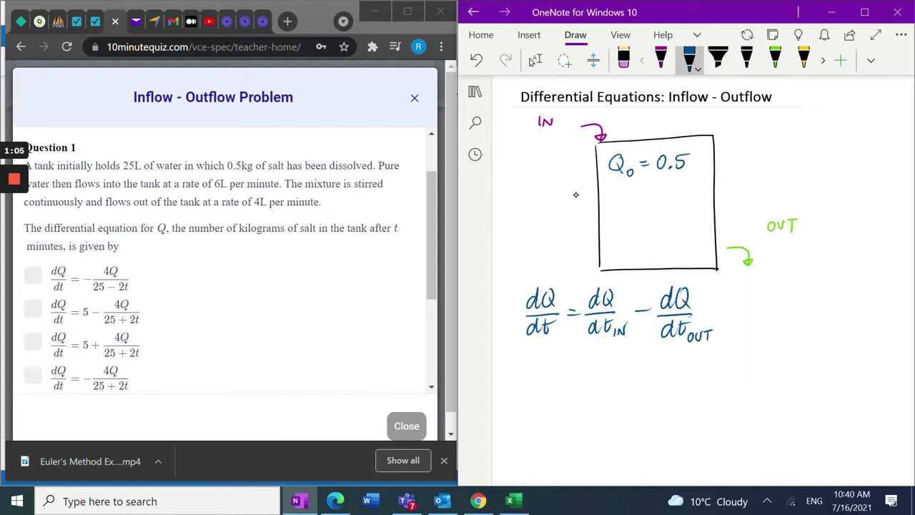
mouse_move(613, 191)
left_mouse_down()
mouse_move(619, 207)
mouse_move(626, 192)
mouse_move(630, 205)
mouse_move(648, 195)
left_mouse_up()
mouse_move(640, 202)
left_mouse_down()
mouse_move(675, 207)
mouse_move(683, 193)
left_mouse_up()
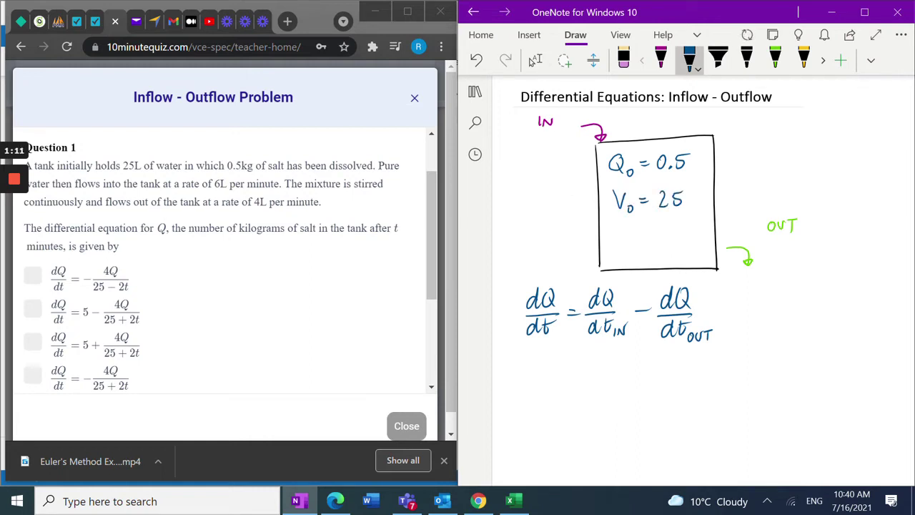
- Switch to Lasso Select and bring the quiz question in Chrome into focus
left_click(533, 61)
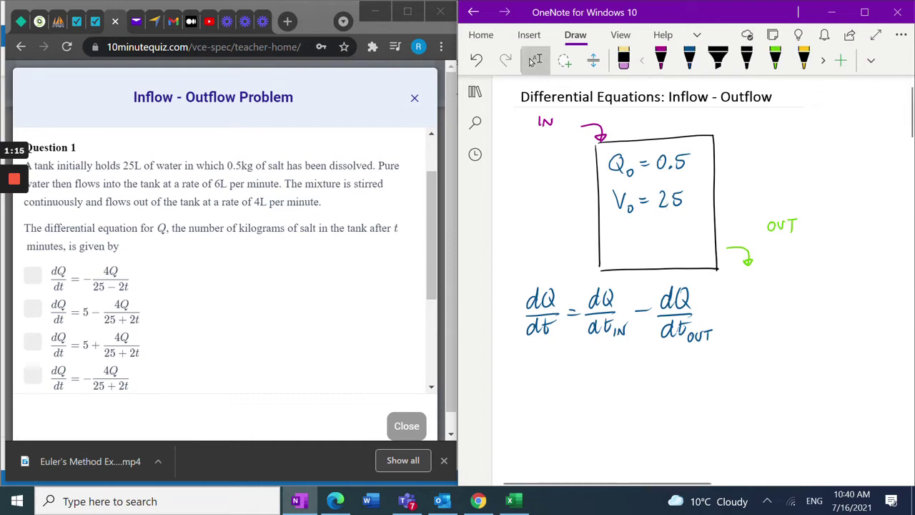
left_click(662, 61)
left_click(534, 60)
left_click(394, 175)
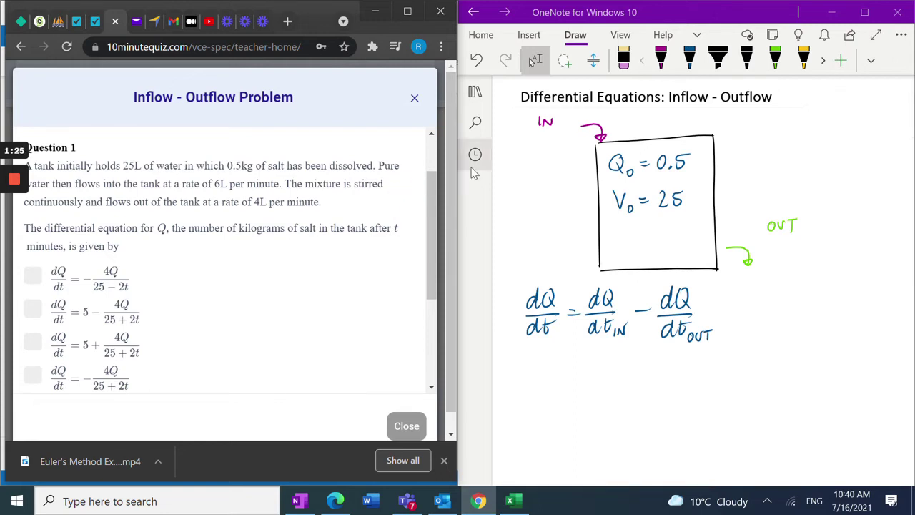
left_click(522, 167)
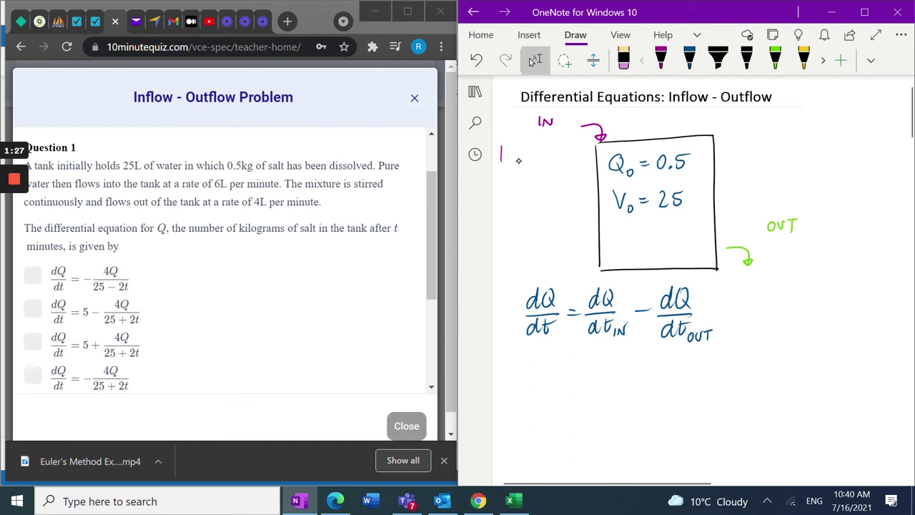
- Write 'Pure water at 6L/min' in magenta beside the inflow arrow
mouse_move(502, 156)
left_mouse_down()
mouse_move(517, 146)
mouse_move(560, 153)
mouse_move(572, 143)
left_mouse_up()
left_click_drag(567, 148, 581, 143)
left_click_drag(510, 172, 571, 178)
left_click_drag(574, 177, 585, 180)
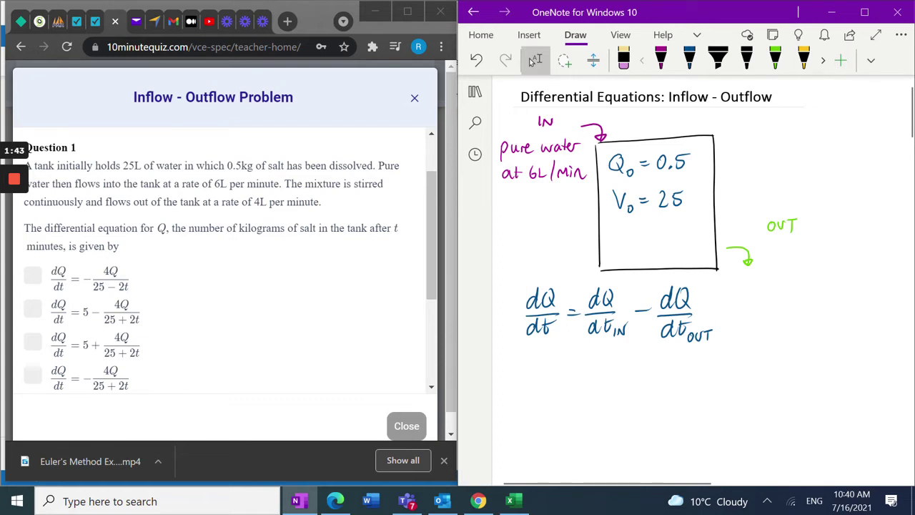
- With the blue pen, begin the line under the equation with '= 0 −'
left_click(689, 60)
left_click_drag(567, 362, 578, 367)
mouse_move(594, 359)
left_mouse_down()
mouse_move(592, 370)
mouse_move(596, 358)
mouse_move(633, 369)
left_mouse_up()
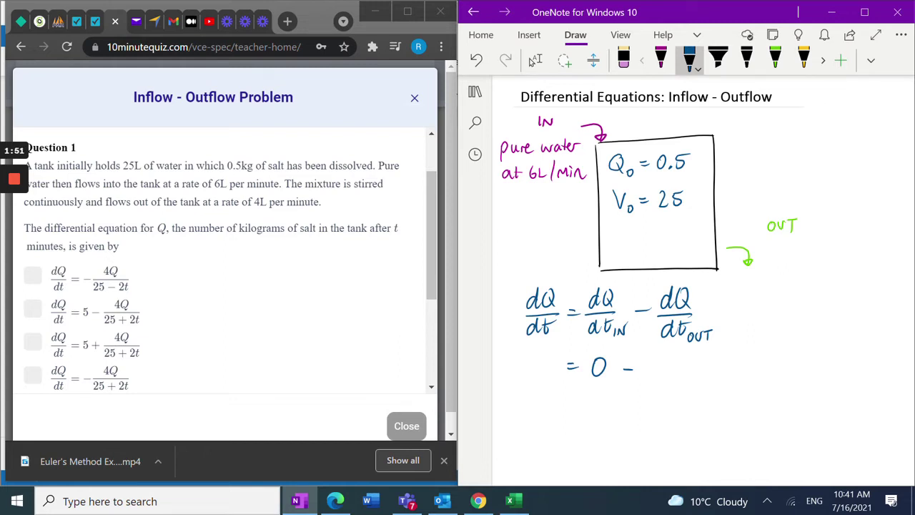
- Handwrite 'mixture at 4L/min' in green beside OUT
left_click(774, 60)
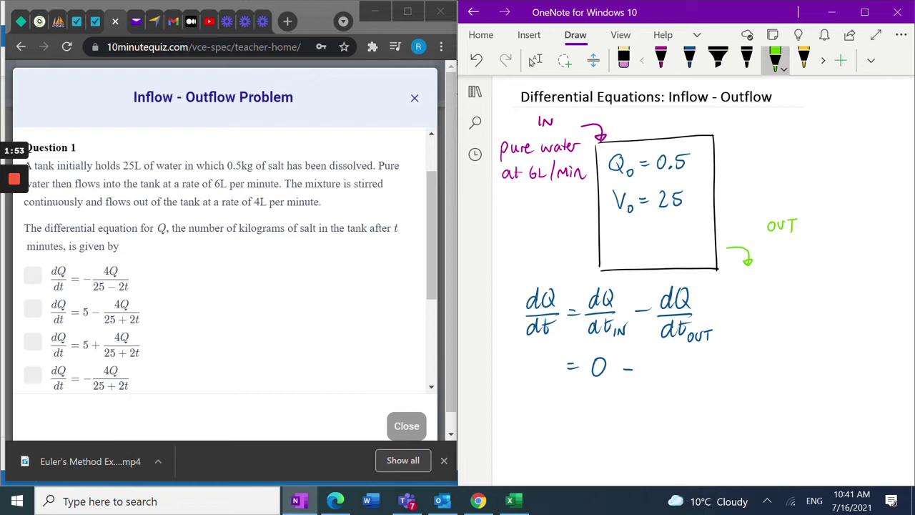
mouse_move(763, 250)
left_mouse_down()
mouse_move(834, 255)
mouse_move(847, 245)
left_mouse_up()
left_click_drag(763, 270, 766, 283)
mouse_move(772, 270)
left_mouse_down()
mouse_move(784, 284)
mouse_move(802, 272)
mouse_move(820, 280)
left_mouse_up()
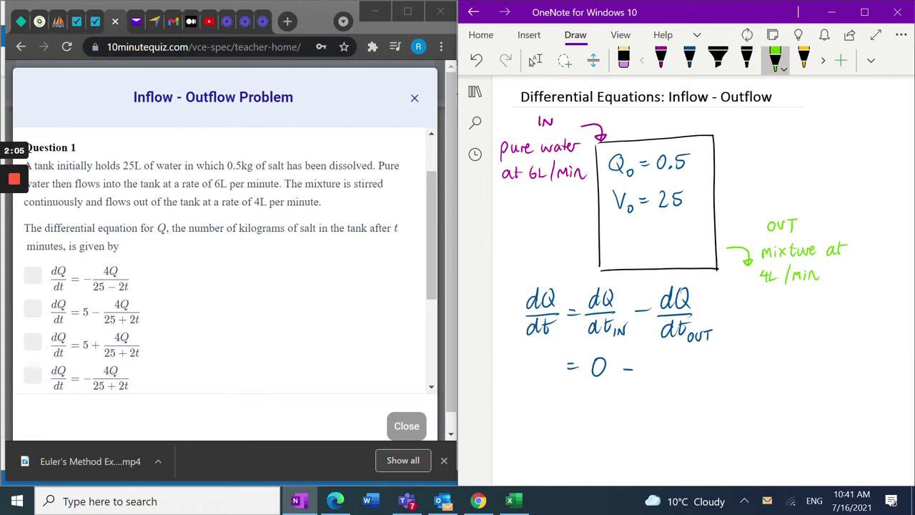
left_click(533, 61)
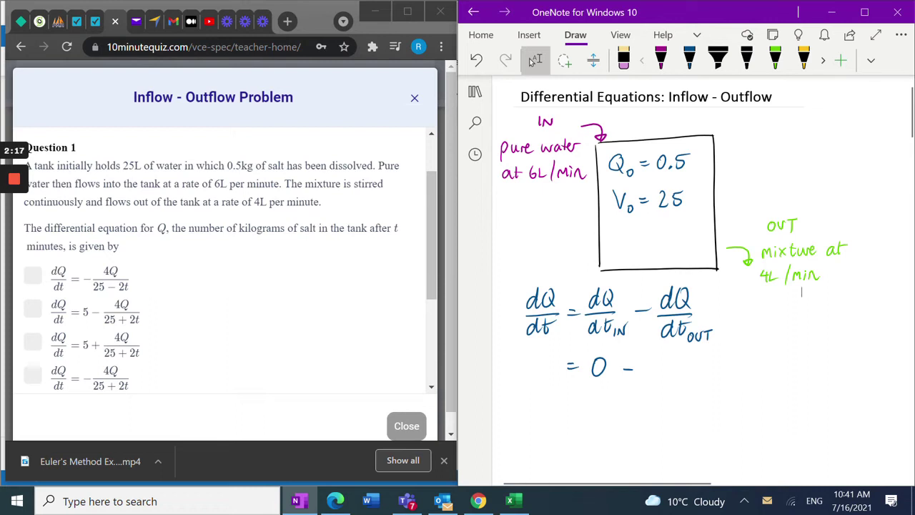
- Write dQ/dV × dV/dt in blue after '= 0 −', undoing one stray stroke
left_click(689, 60)
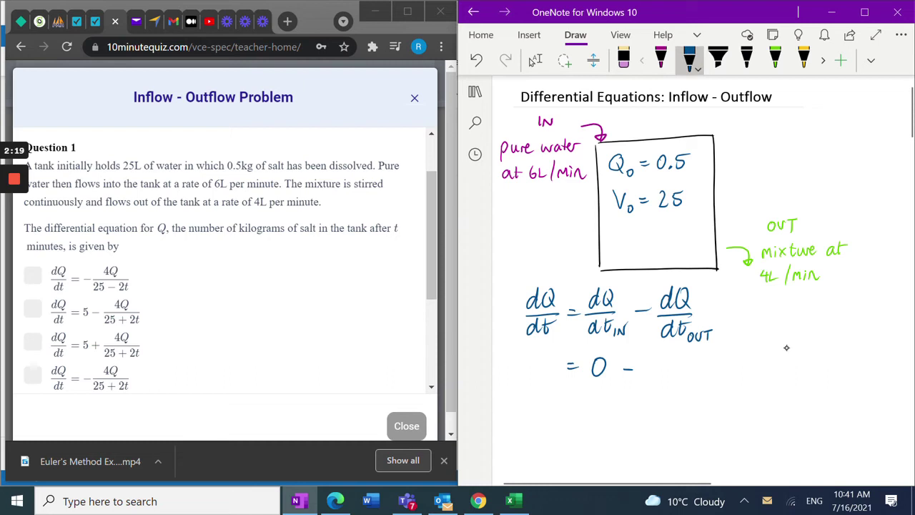
mouse_move(655, 356)
left_mouse_down()
mouse_move(664, 364)
mouse_move(670, 350)
left_mouse_up()
key("ctrl+z")
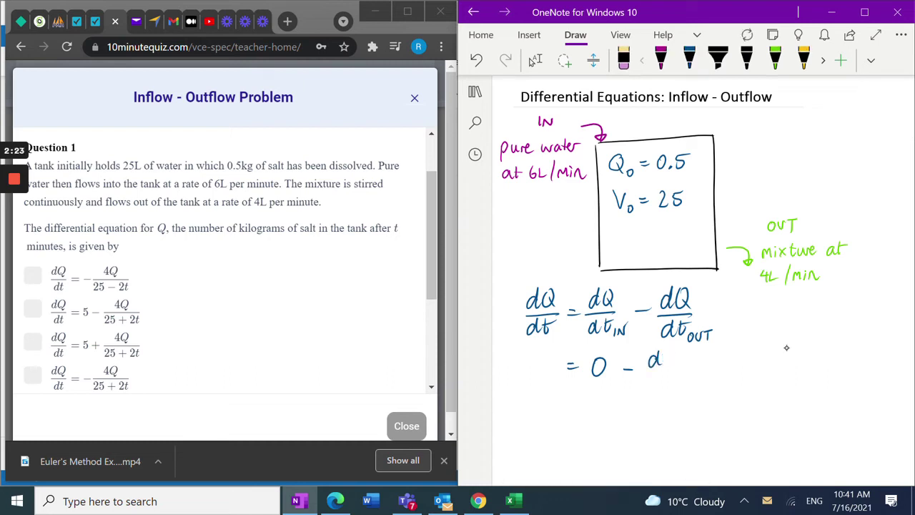
mouse_move(672, 353)
left_mouse_down()
mouse_move(675, 369)
mouse_move(661, 390)
mouse_move(674, 373)
mouse_move(687, 376)
left_mouse_up()
mouse_move(687, 369)
left_mouse_down()
mouse_move(679, 376)
mouse_move(700, 371)
mouse_move(713, 350)
mouse_move(714, 372)
mouse_move(694, 390)
left_mouse_up()
left_click_drag(700, 376, 707, 394)
left_click_drag(703, 385, 712, 383)
- Start the next line as '= −( )(4)' with empty brackets
left_click_drag(566, 420, 576, 419)
left_click_drag(566, 426, 577, 425)
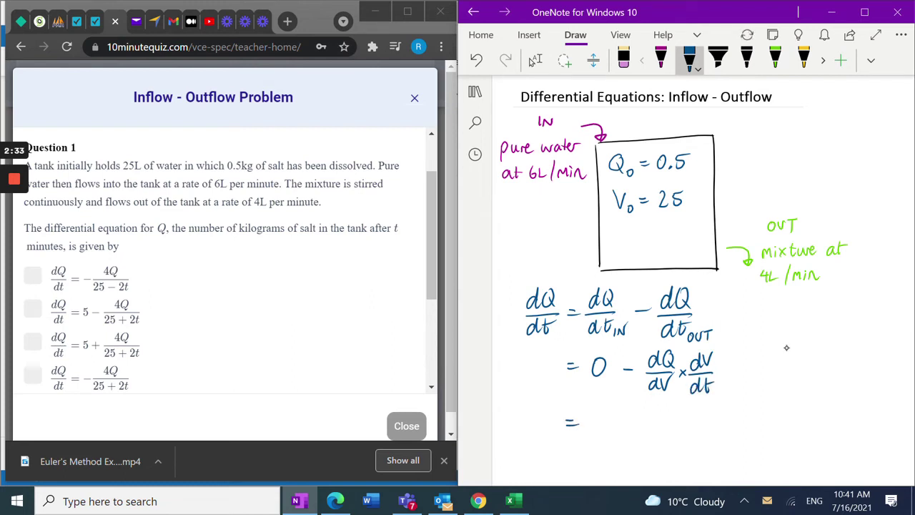
mouse_move(694, 406)
left_mouse_down()
mouse_move(691, 433)
mouse_move(709, 423)
left_mouse_up()
left_click_drag(706, 417, 712, 435)
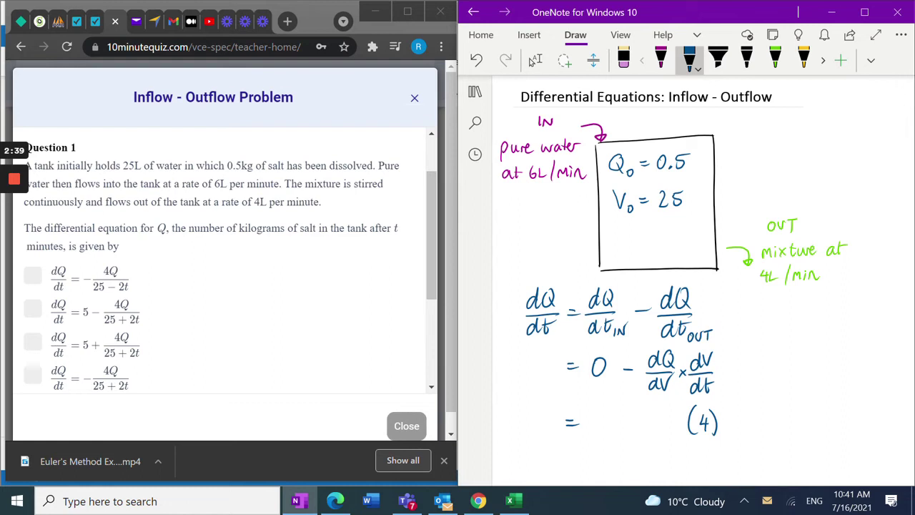
left_click_drag(685, 401, 679, 439)
mouse_move(619, 401)
left_mouse_down()
mouse_move(609, 441)
mouse_move(599, 426)
left_mouse_up()
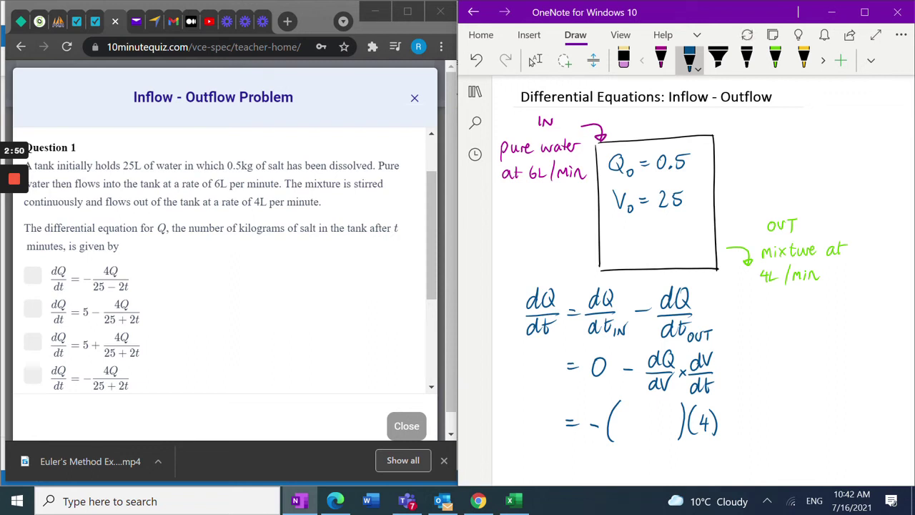
- Draw a fraction bar inside the brackets with 25+2t written as the denominator
left_click(533, 61)
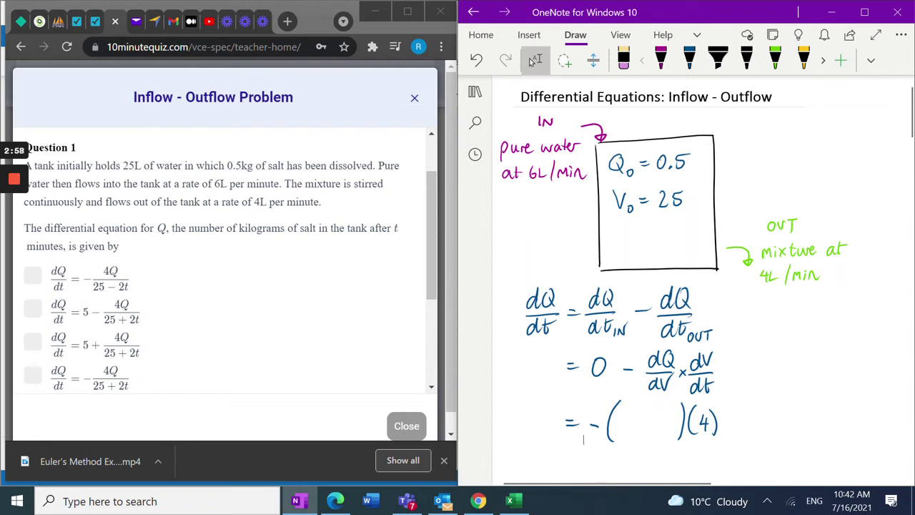
left_click(689, 60)
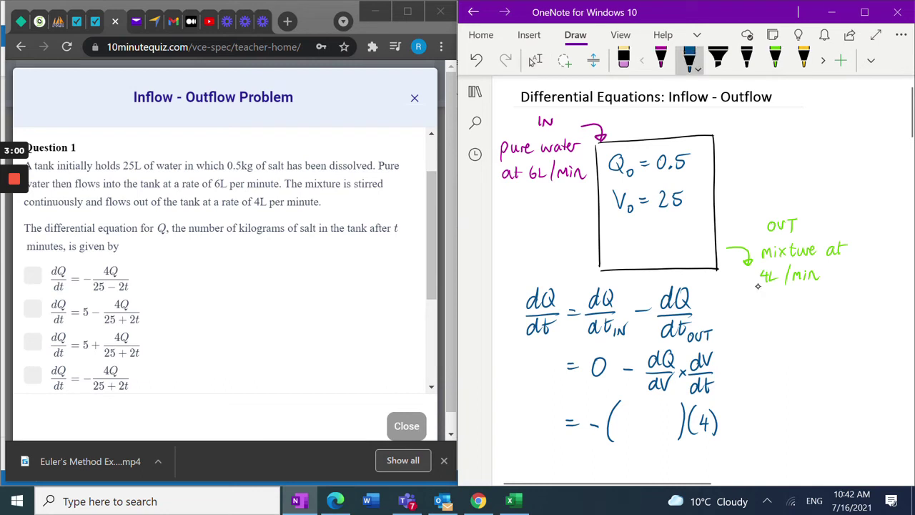
left_click_drag(619, 423, 681, 423)
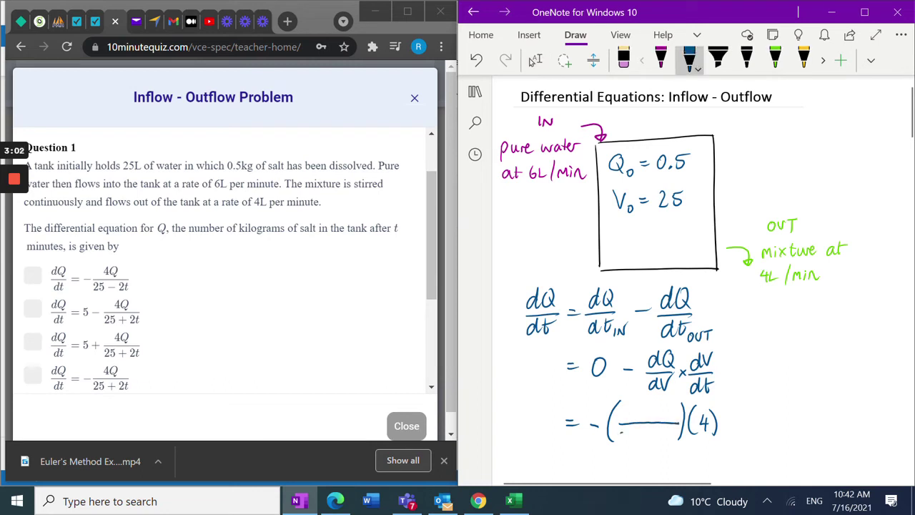
mouse_move(620, 432)
left_mouse_down()
mouse_move(629, 440)
mouse_move(643, 430)
mouse_move(647, 442)
left_mouse_up()
left_click_drag(642, 437, 672, 443)
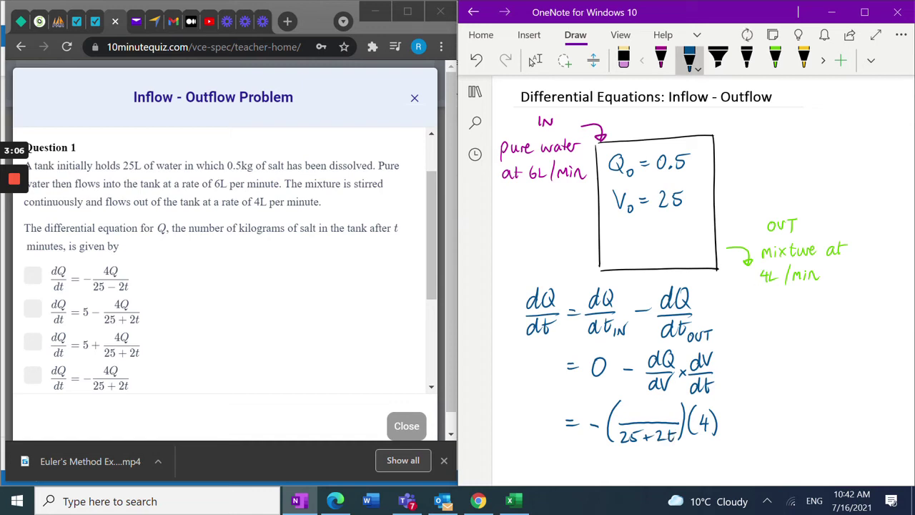
left_click(533, 62)
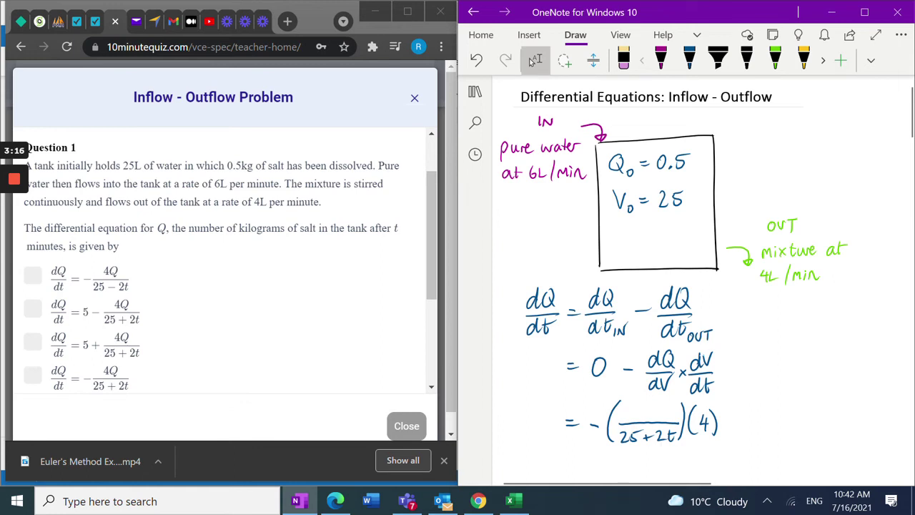
- Write Q as the numerator and tick the quiz option dQ/dt = −4Q/(25+2t)
left_click_drag(648, 405, 646, 407)
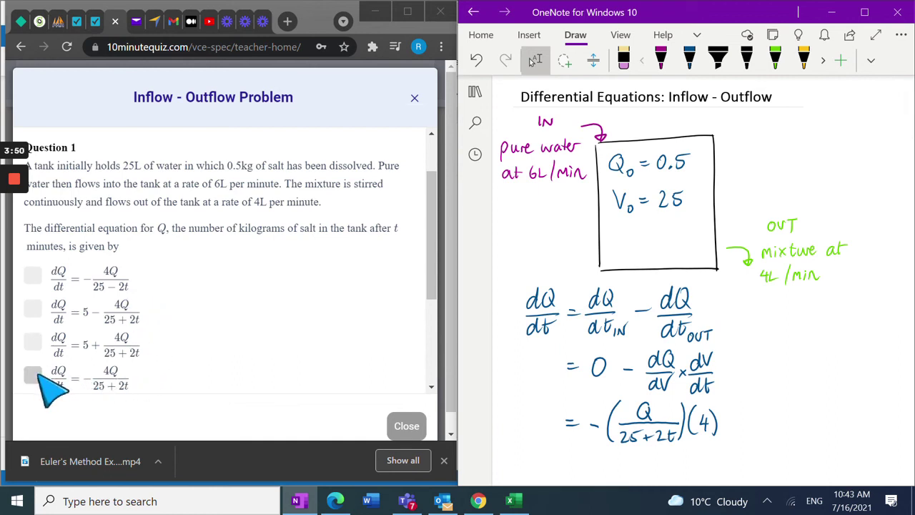
left_click(35, 374)
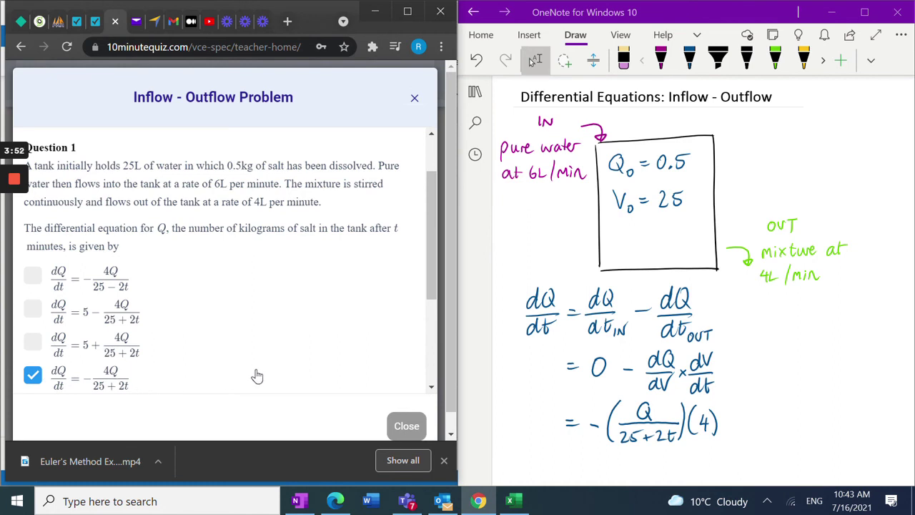